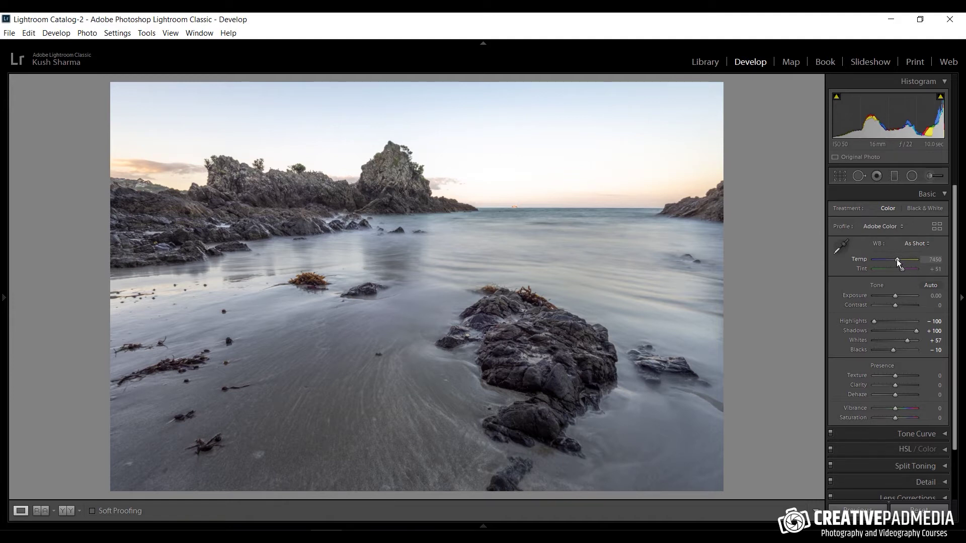
# Warm the seascape's white balance by setting the temperature to 9910 and the tint to +50
pyautogui.moveTo(897, 258); pyautogui.dragTo(903, 259)
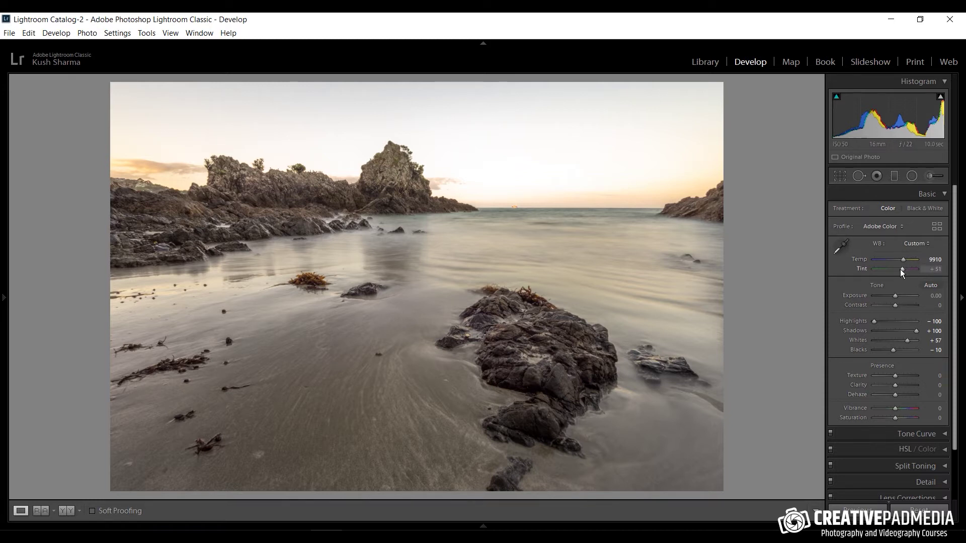
pyautogui.moveTo(901, 270); pyautogui.dragTo(901, 270)
pyautogui.moveTo(904, 270); pyautogui.dragTo(904, 269)
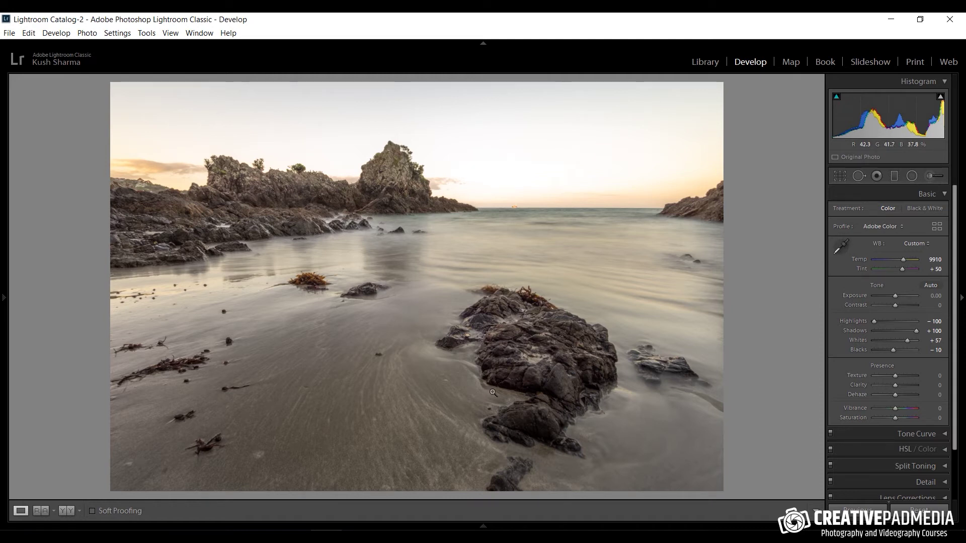
# Compare the photo's before and after versions, and review the landscape editing checklist in Word
pyautogui.press('\\')
pyautogui.press('\\')
pyautogui.press('\\')
pyautogui.press('\\')
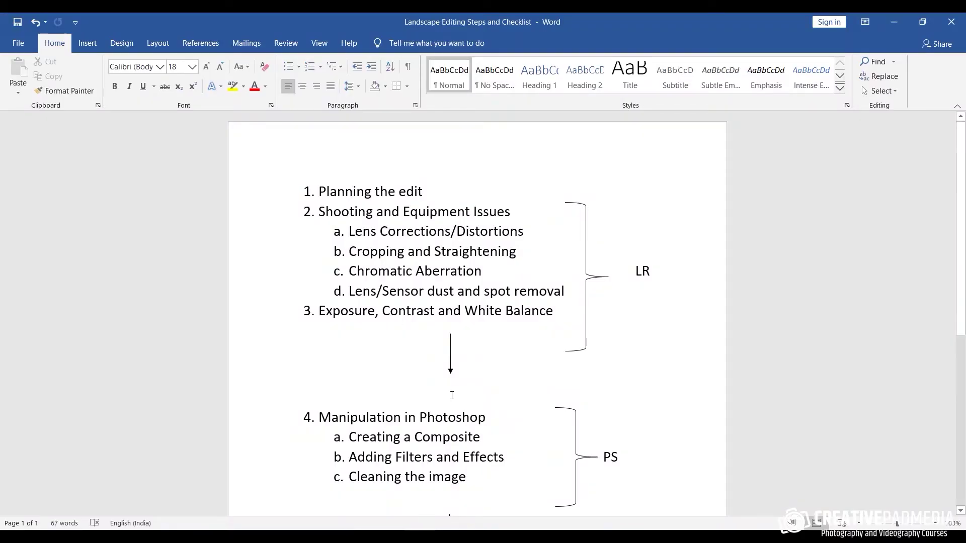
pyautogui.scroll(-2, 452, 395)
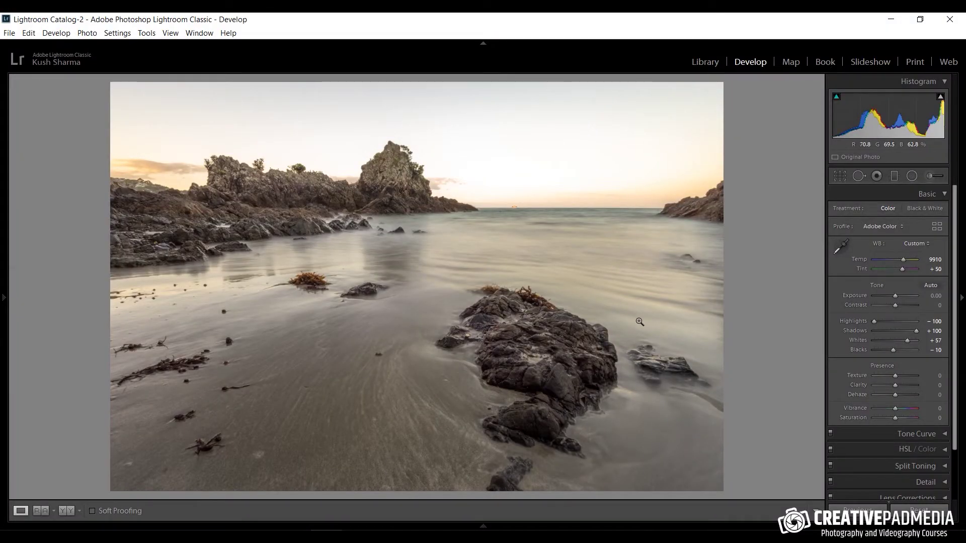
# Show the filmstrip in Lightroom and compare the photos DSC_2000.NEF and DSC_2002.NEF
pyautogui.moveTo(352, 527)
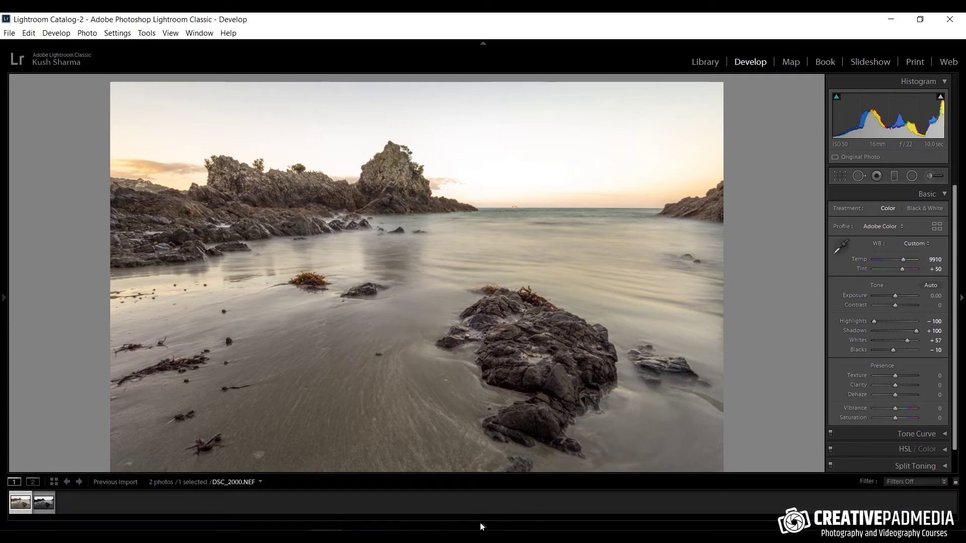
pyautogui.click(482, 526)
pyautogui.click(45, 502)
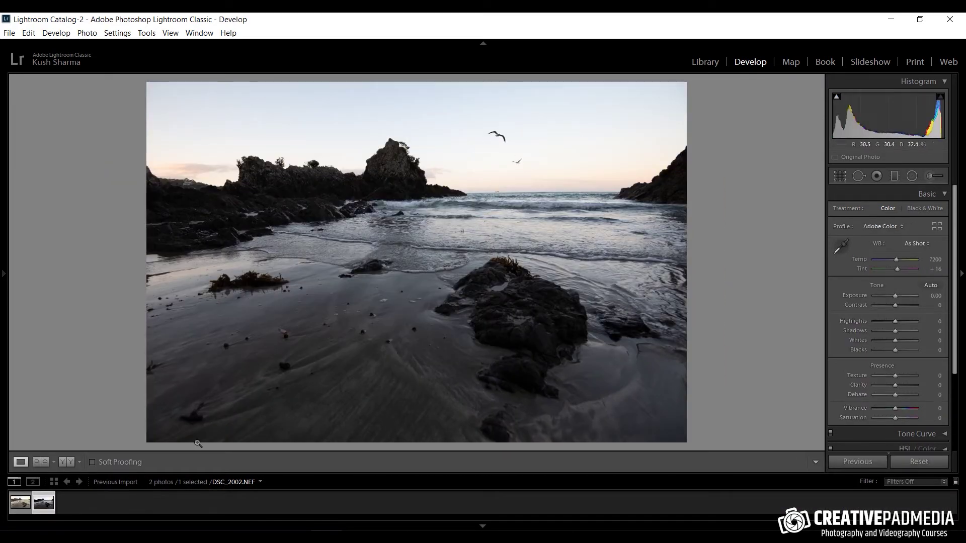
pyautogui.click(26, 502)
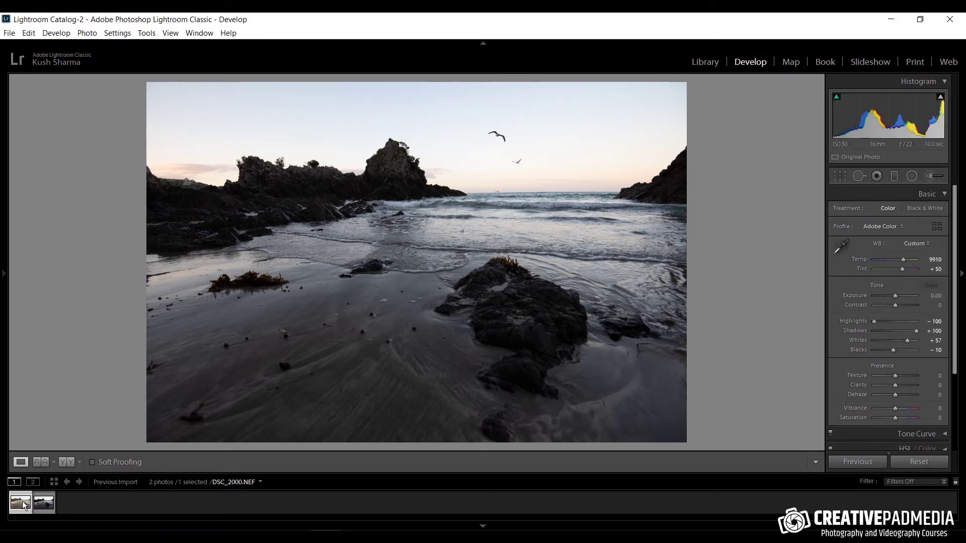
pyautogui.click(43, 505)
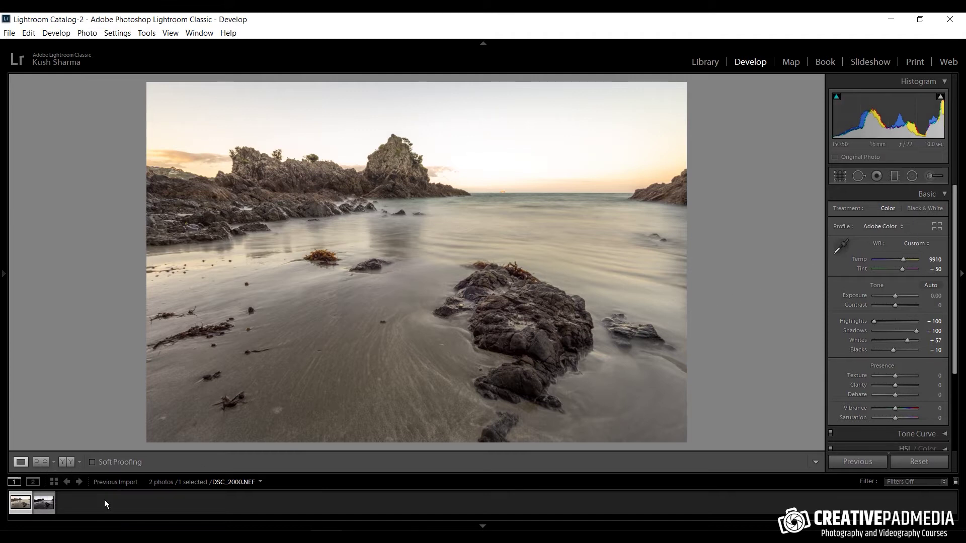
pyautogui.click(44, 503)
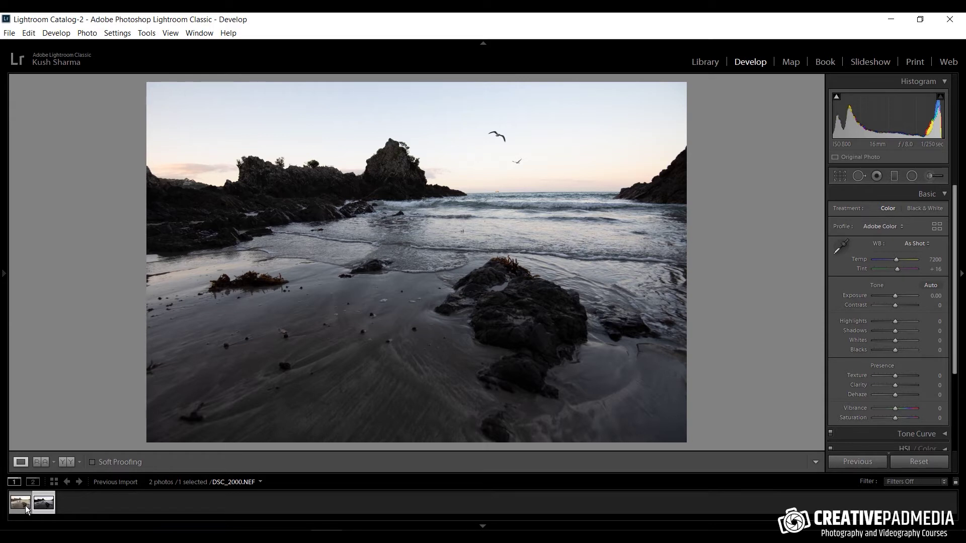
pyautogui.click(74, 509)
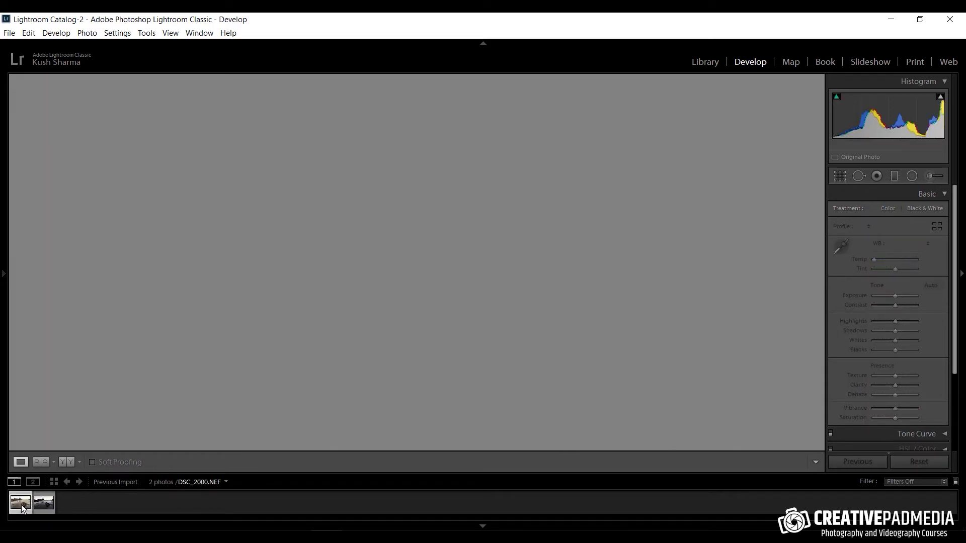
# Synchronize all develop settings except Spot Removal from DSC_2000.NEF to DSC_2002.NEF
pyautogui.click(22, 509)
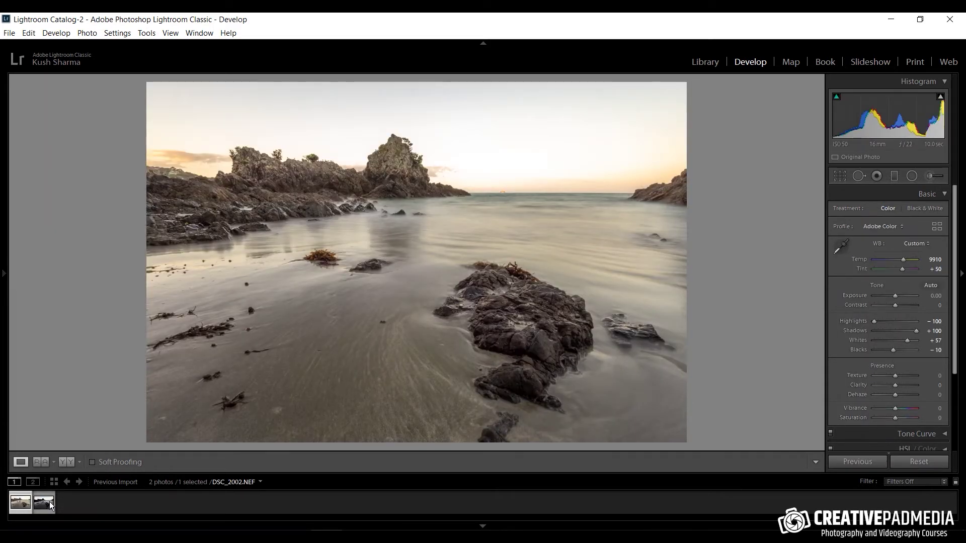
pyautogui.keyDown('ctrl'); pyautogui.click(50, 506); pyautogui.keyUp('ctrl')
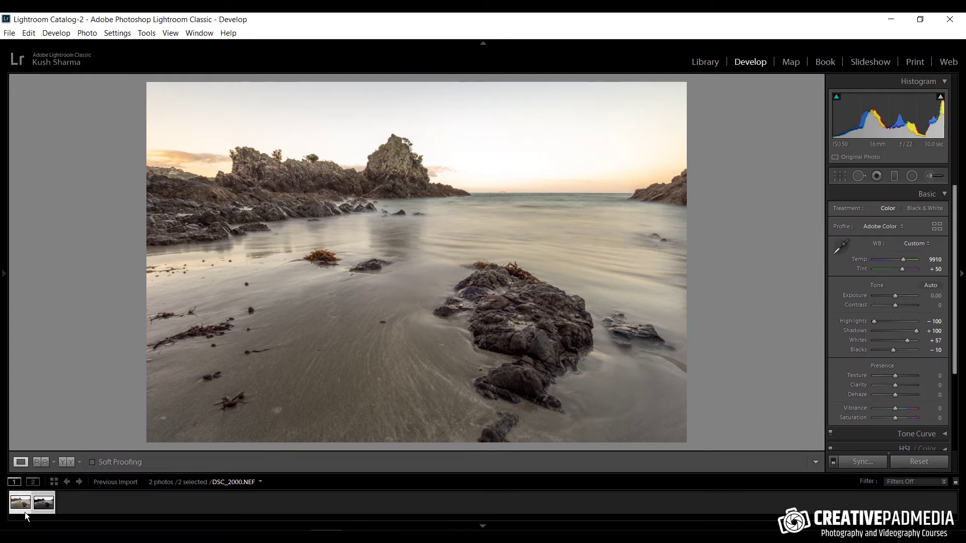
pyautogui.click(30, 506)
pyautogui.click(44, 503)
pyautogui.click(117, 33)
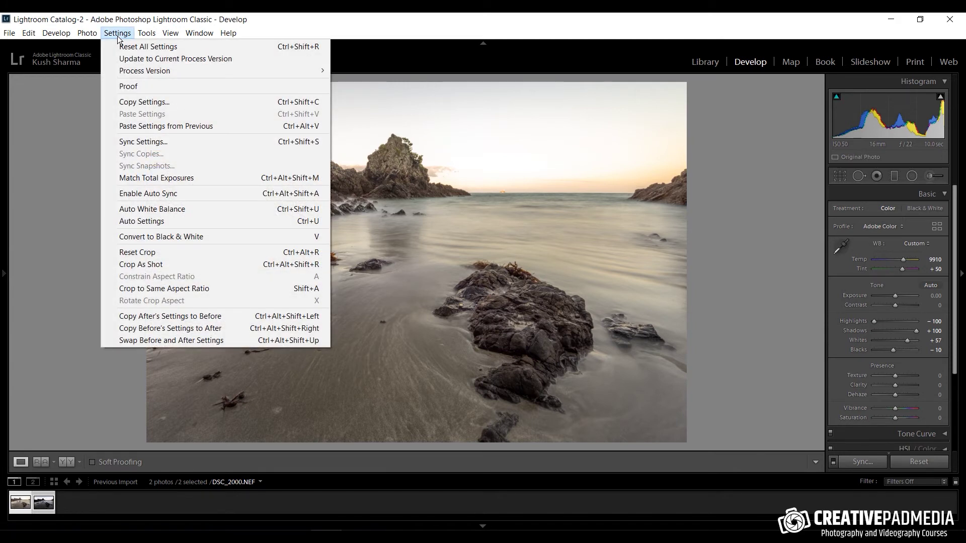
pyautogui.click(145, 142)
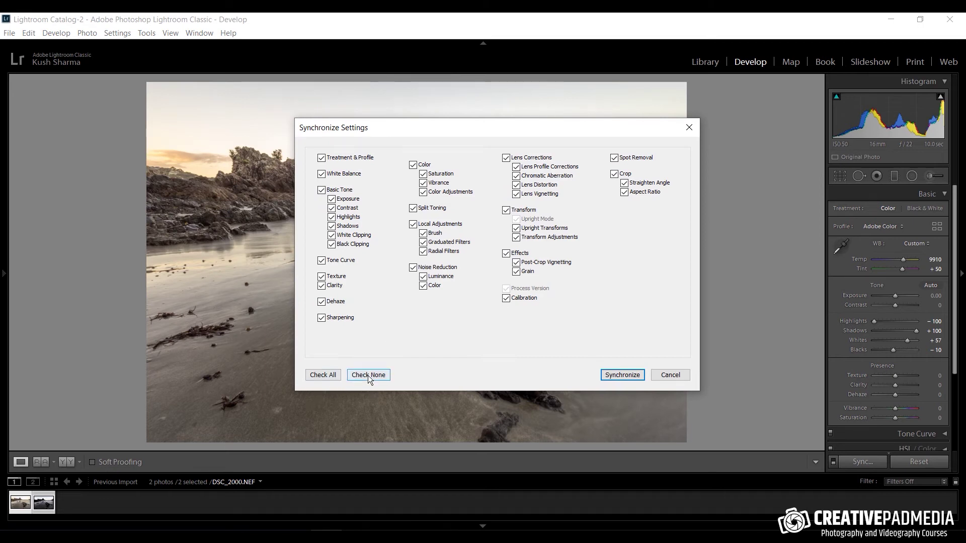
pyautogui.click(368, 375)
pyautogui.click(319, 377)
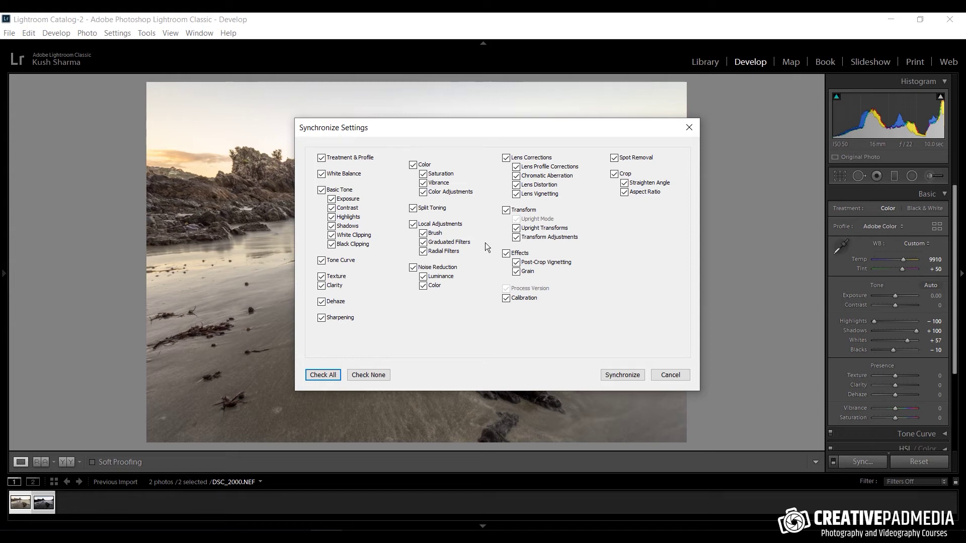
pyautogui.click(617, 159)
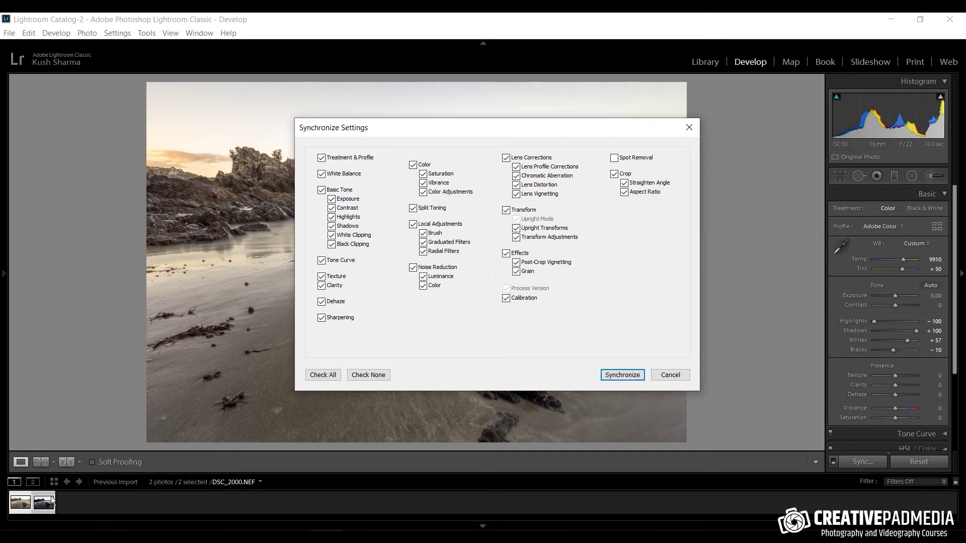
pyautogui.click(622, 375)
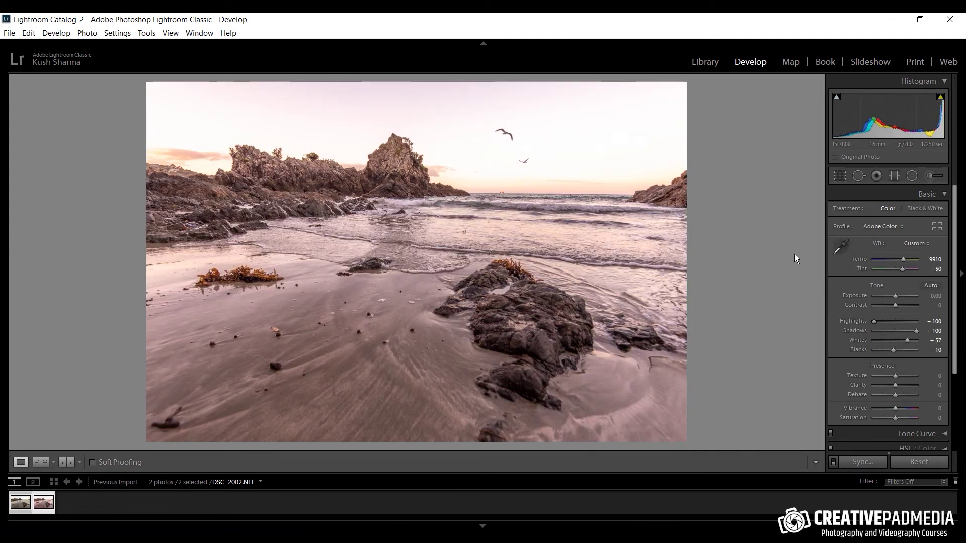
# Set the tint of DSC_2002.NEF to +7, comparing its colours against DSC_2000.NEF
pyautogui.click(18, 507)
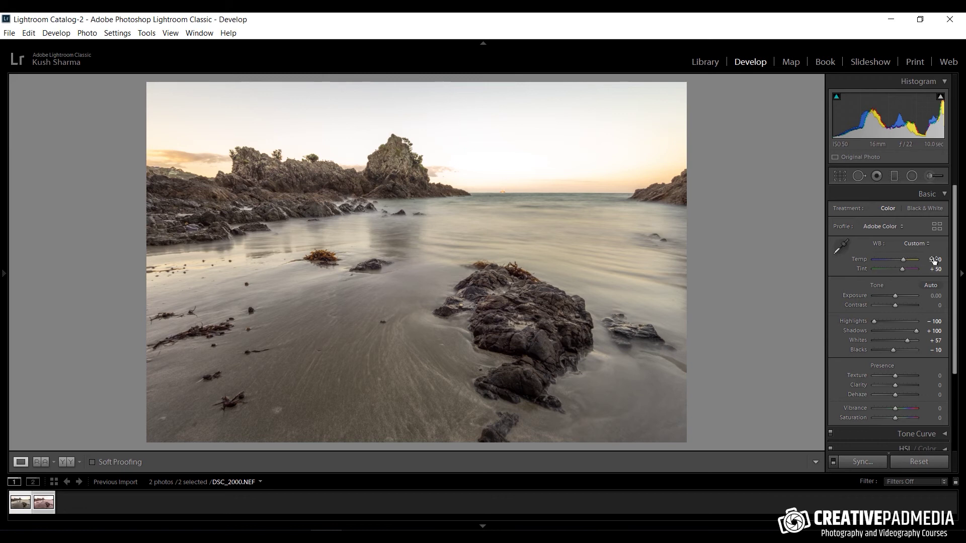
pyautogui.click(48, 502)
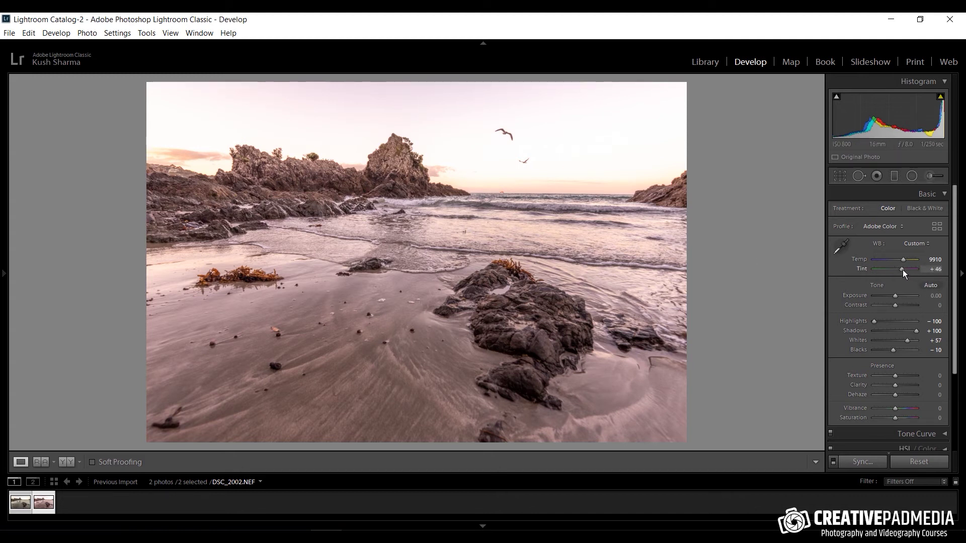
pyautogui.moveTo(902, 270); pyautogui.dragTo(898, 270)
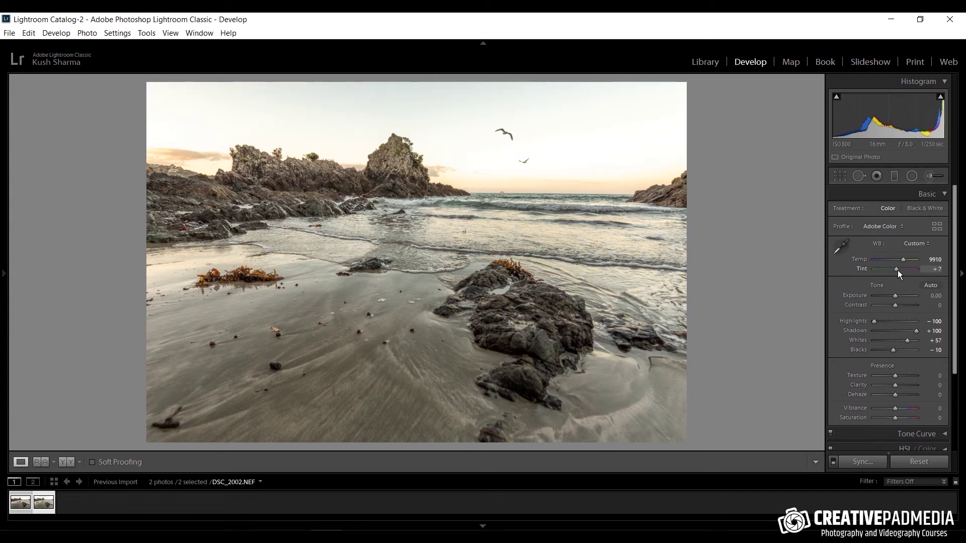
pyautogui.click(38, 507)
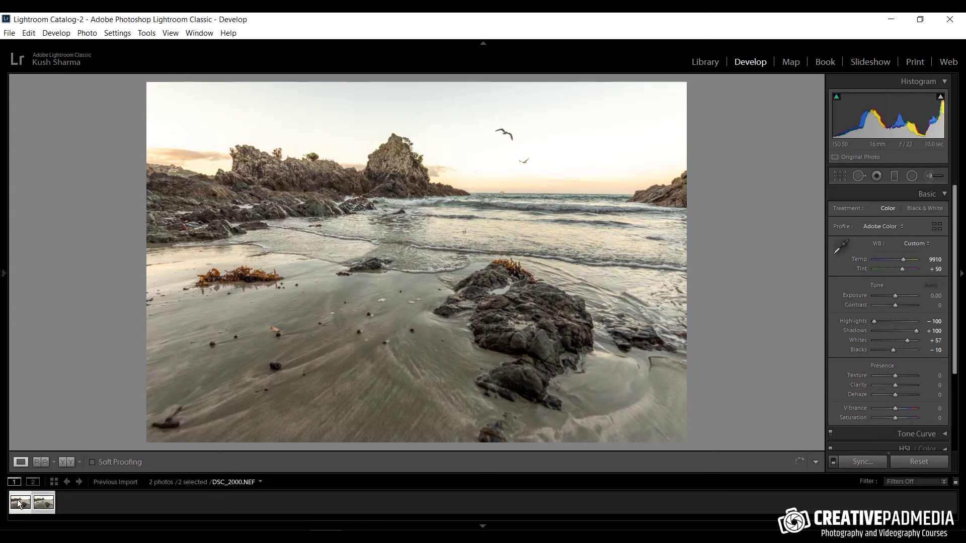
pyautogui.click(38, 508)
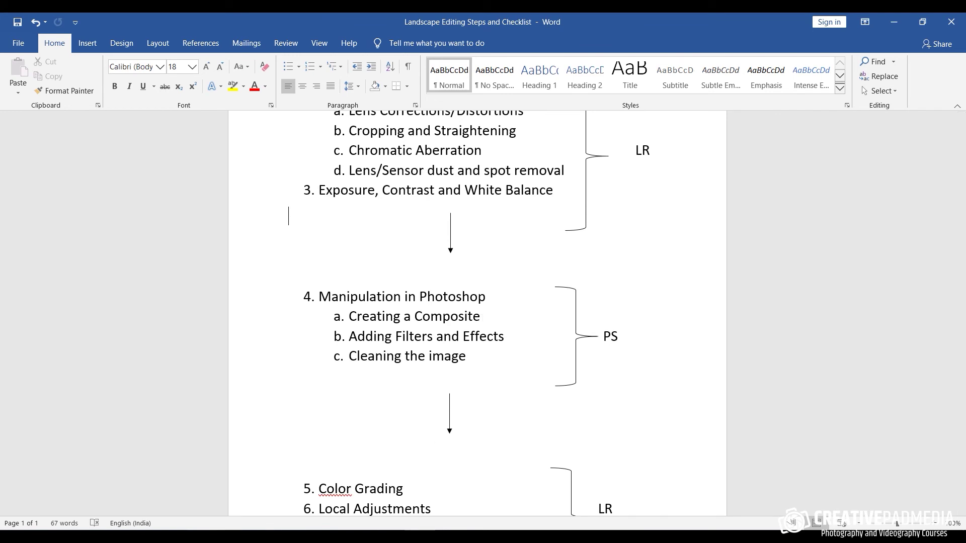
# Return from the Word checklist to Lightroom and open both selected photos as layers in one Photoshop document
pyautogui.hotkey('alt', 'Tab')
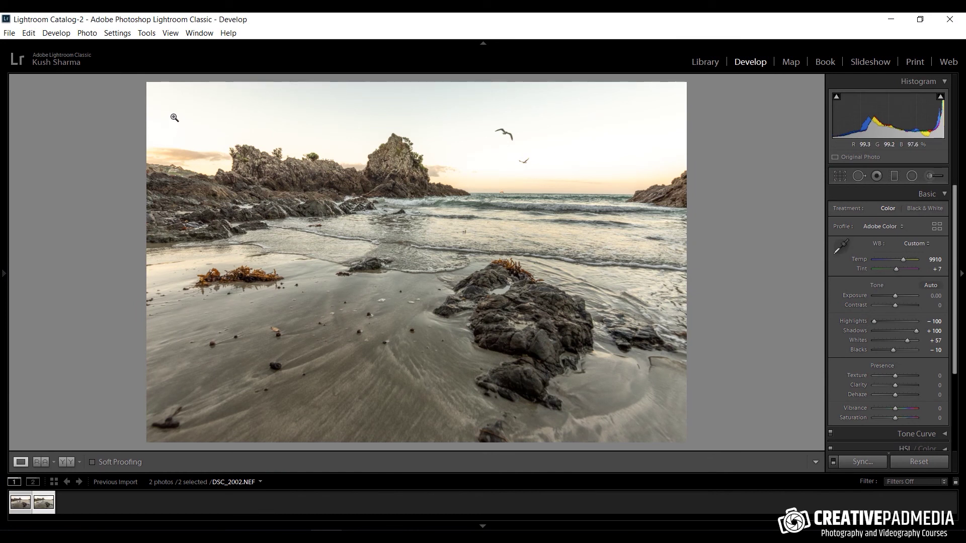
pyautogui.click(88, 33)
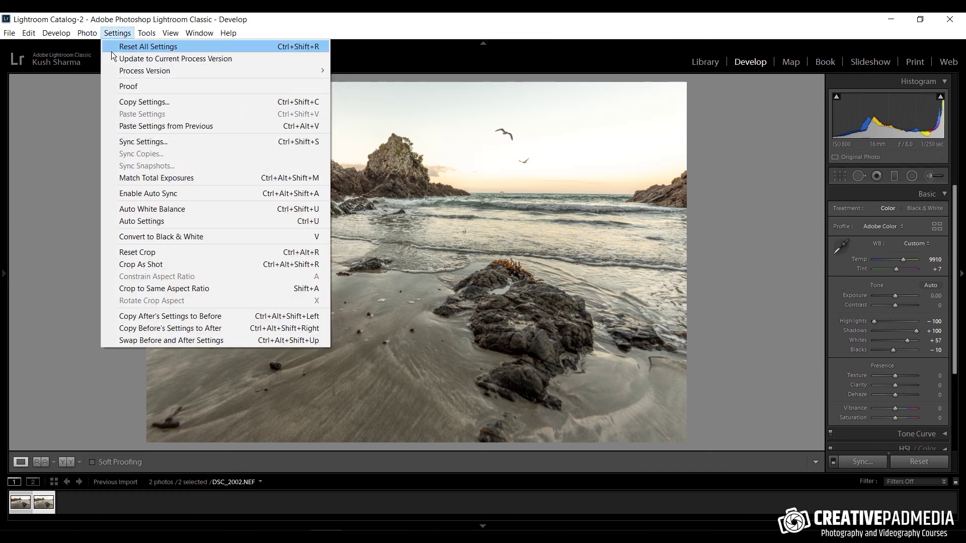
pyautogui.moveTo(106, 91)
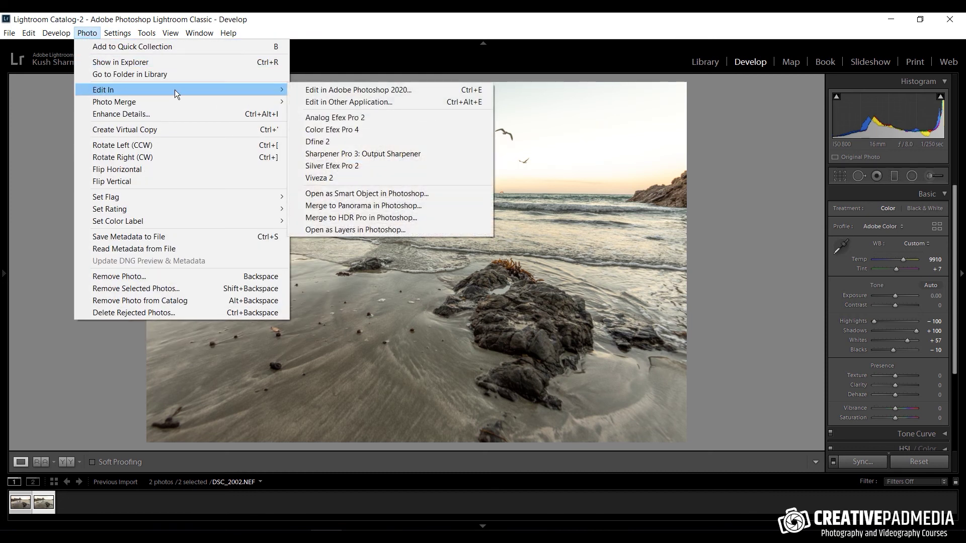
pyautogui.click(364, 231)
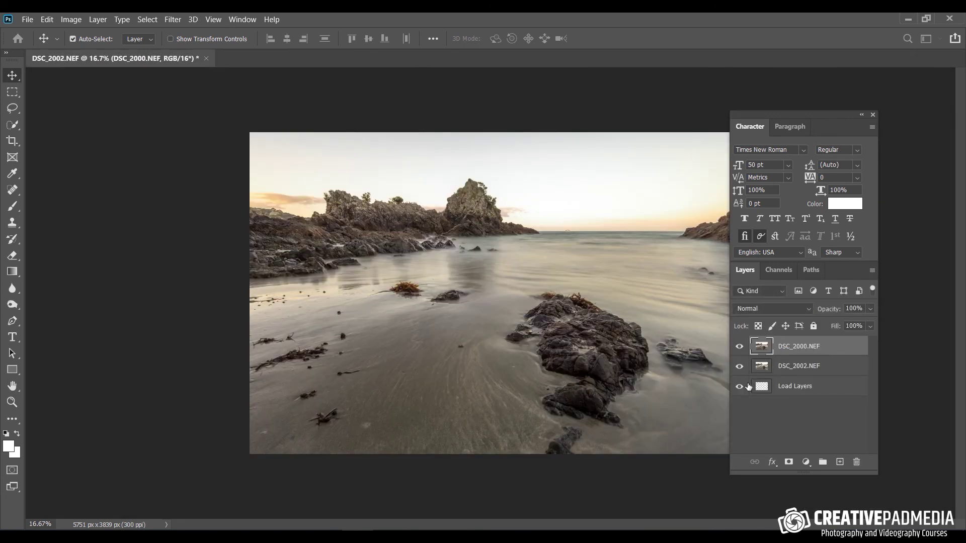
# Compare the two layers by hiding and reshowing DSC_2000.NEF, and return to the editing checklist in Word
pyautogui.click(739, 347)
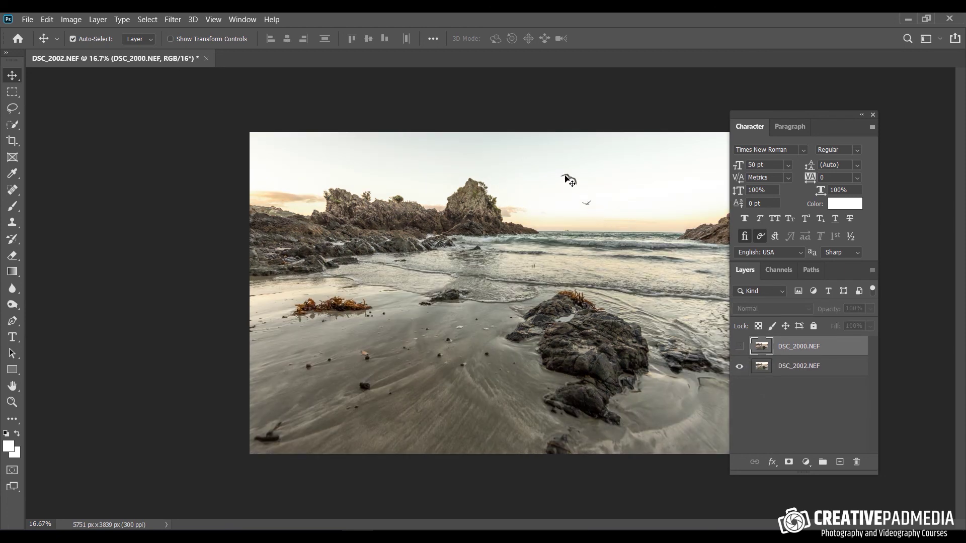
pyautogui.click(741, 349)
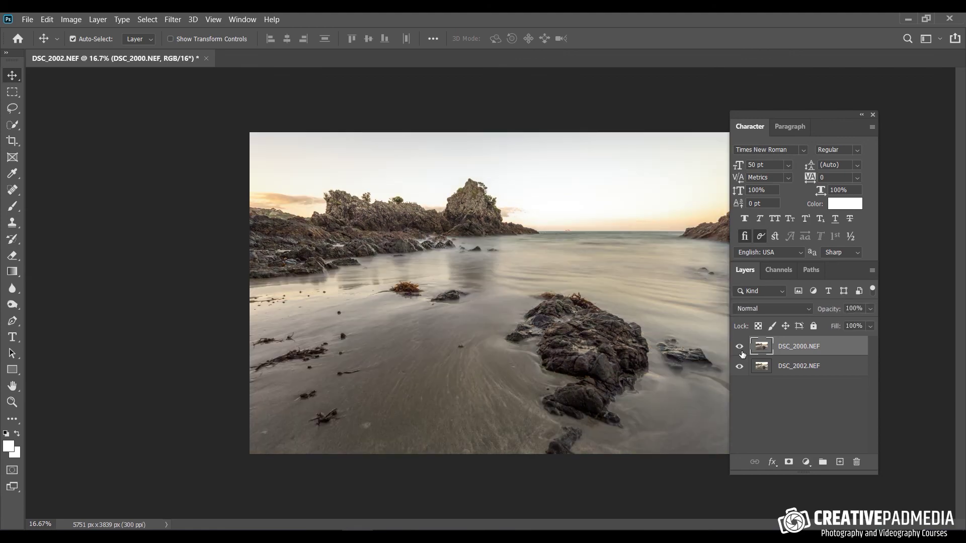
pyautogui.click(429, 536)
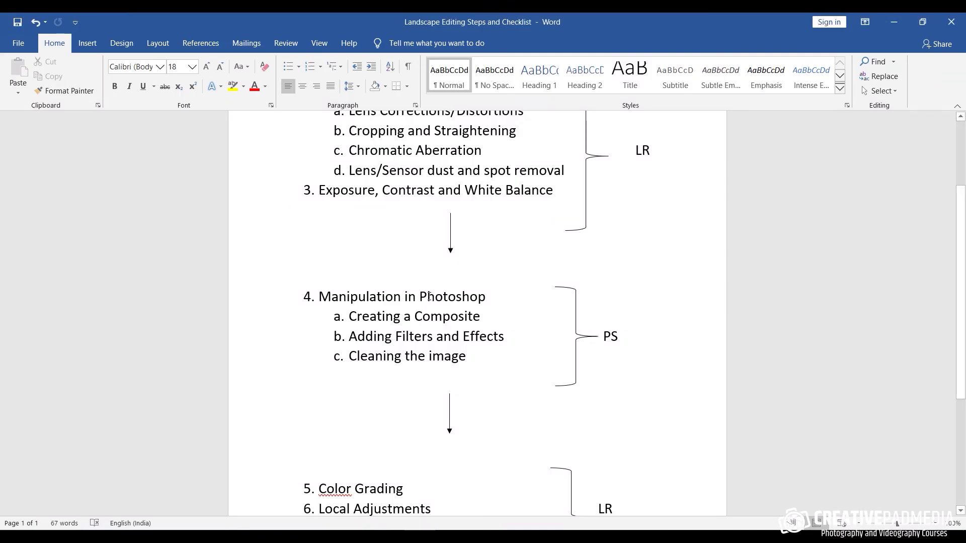